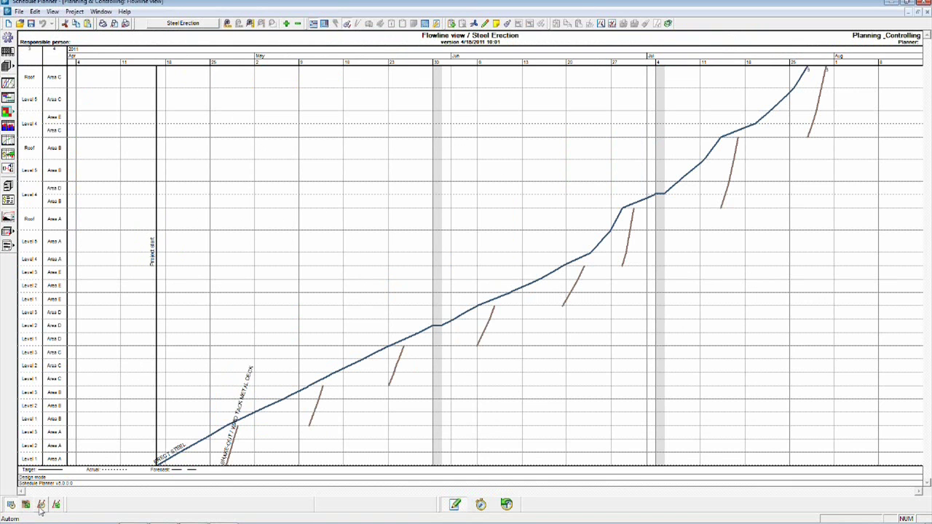
Step: Create a new combined view containing a Flowline view and a Resource graph
left_click(101, 12)
left_click(117, 26)
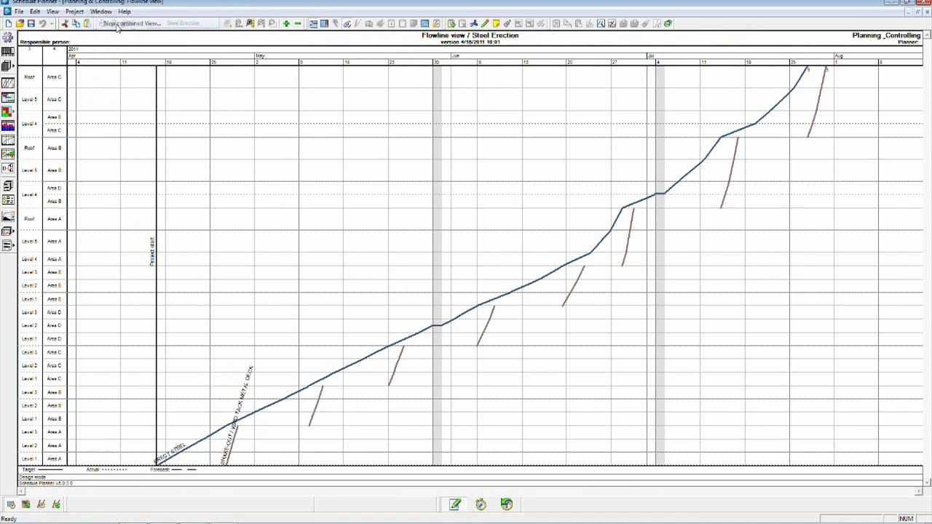
left_click(469, 224)
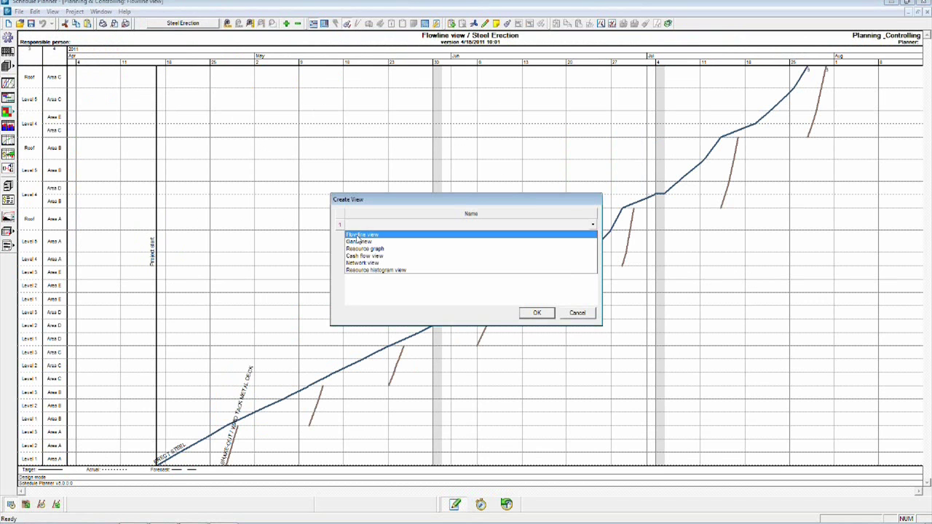
left_click(357, 237)
left_click(591, 236)
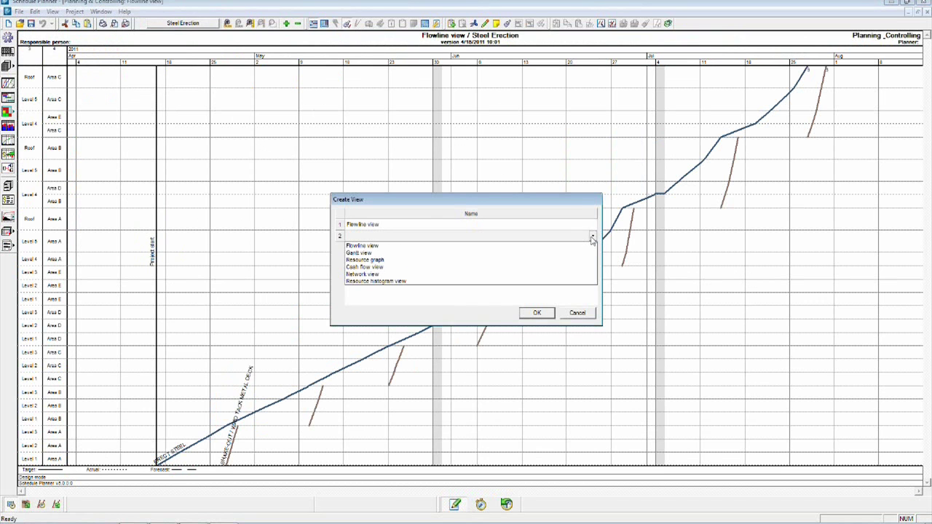
left_click(376, 261)
left_click(542, 313)
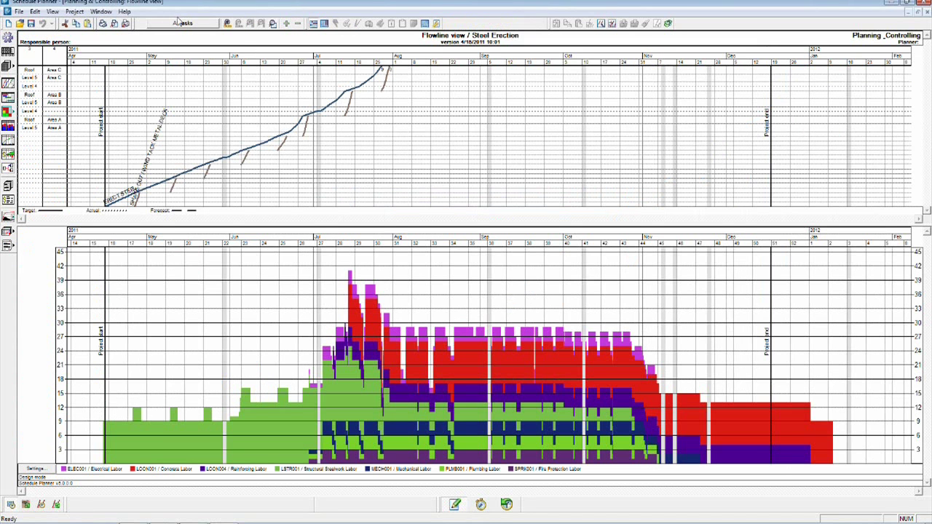
Step: Limit the resource graph to the Steel Erection construction phase
left_click(181, 23)
mouse_move(229, 68)
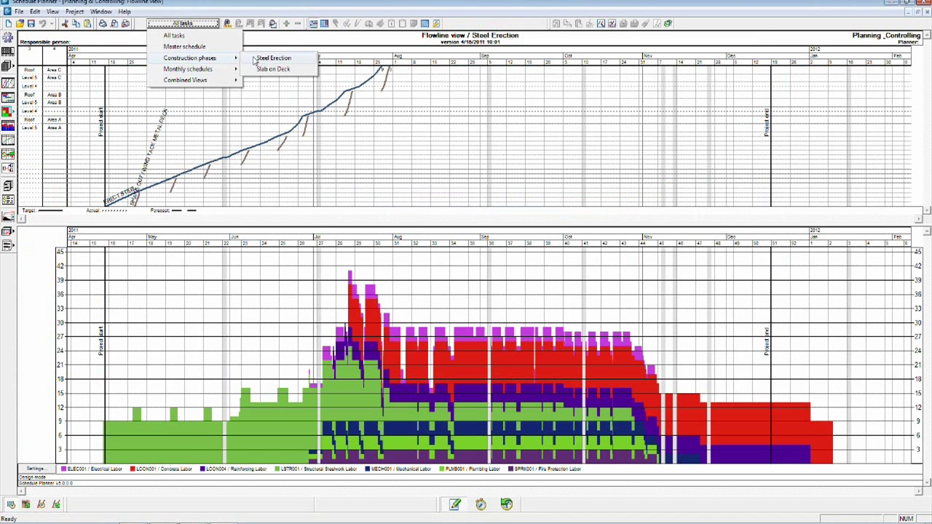
left_click(256, 58)
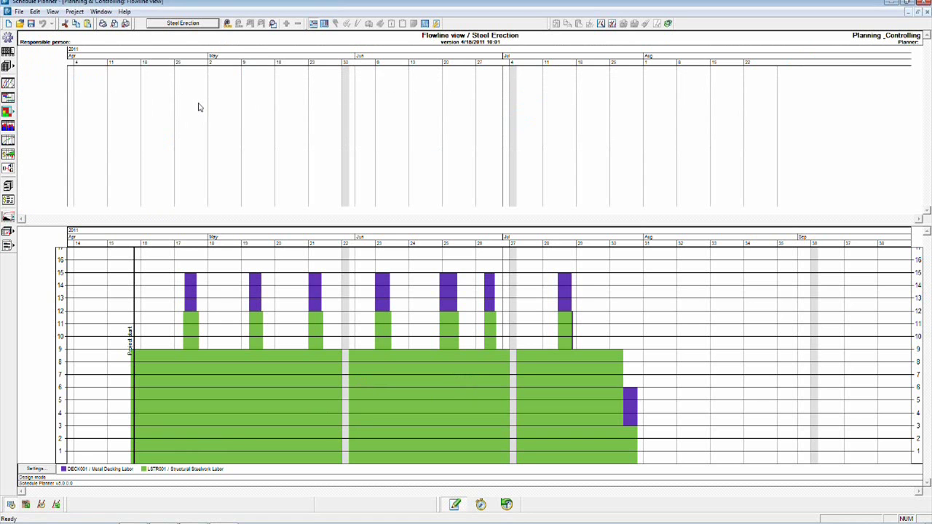
Step: Switch the flowline view to the Slab on Deck construction phase
left_click(182, 23)
mouse_move(222, 60)
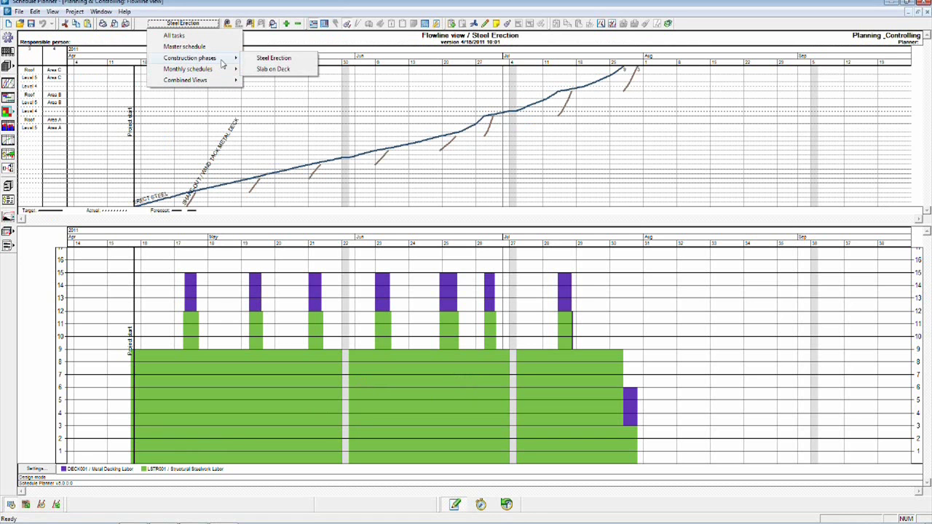
left_click(267, 70)
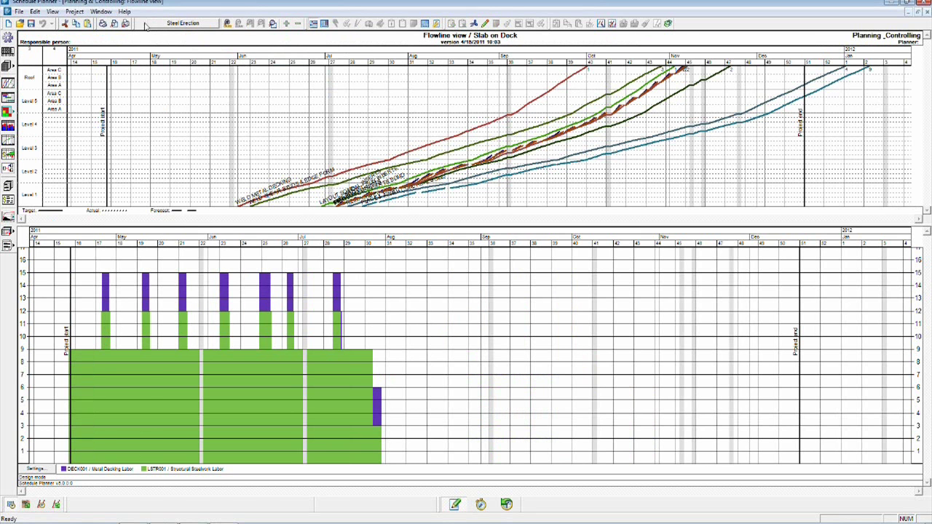
Step: Switch the resource graph to the Slab on Deck construction phase as well
left_click(101, 12)
left_click(101, 12)
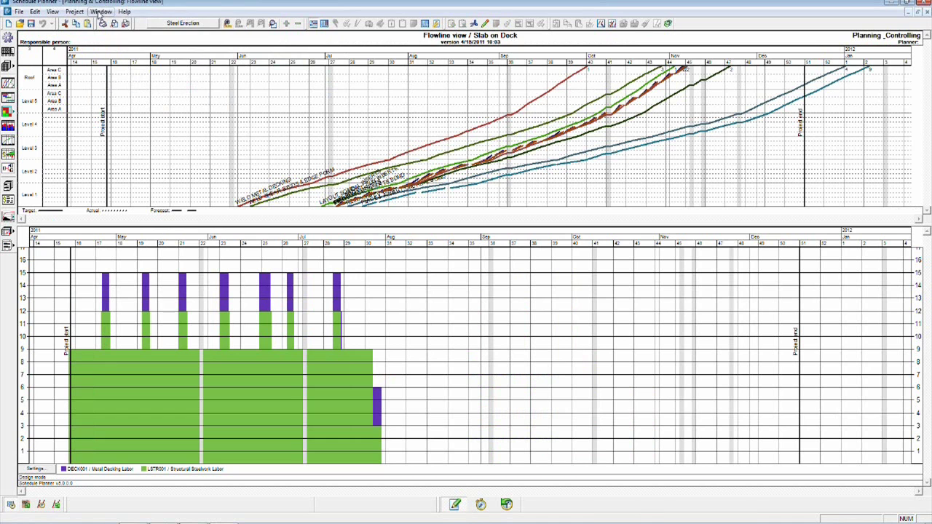
left_click(208, 24)
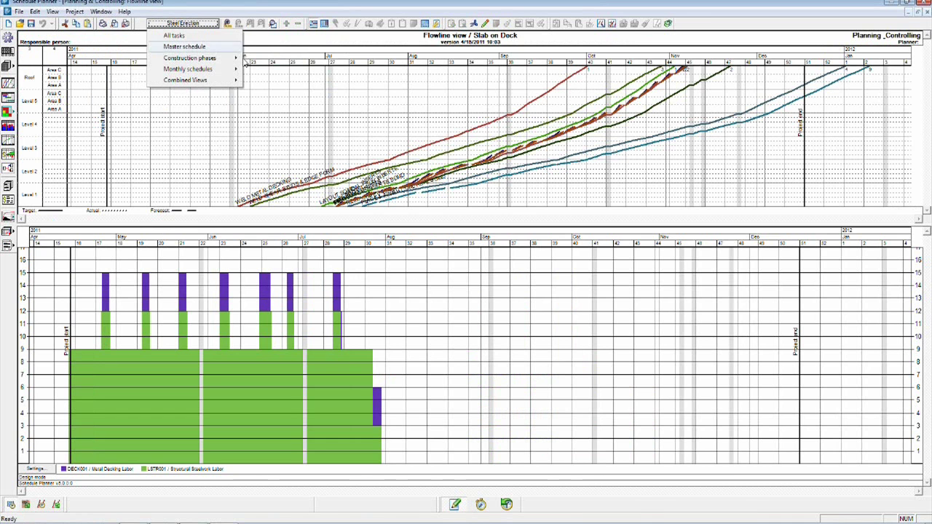
mouse_move(233, 57)
left_click(275, 69)
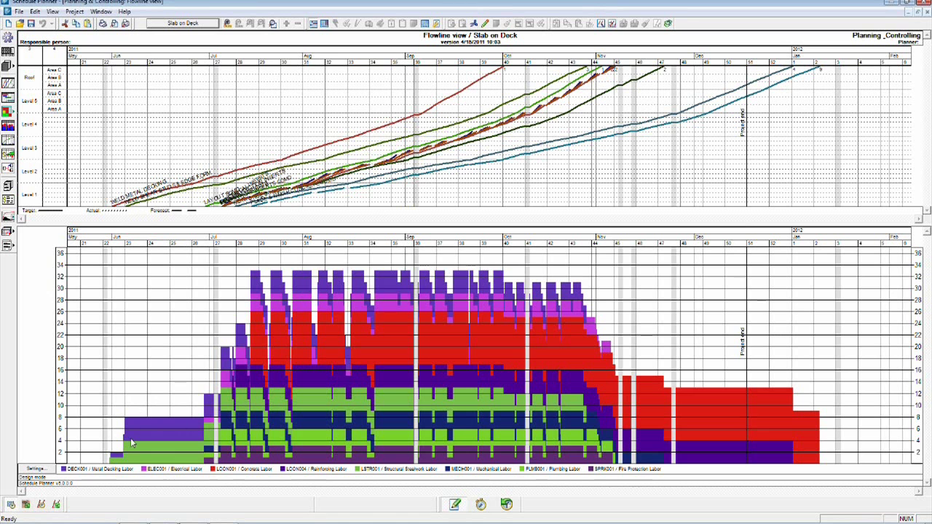
Step: Show only DECK001 Metal Decking Labor in the resource graph and enlarge the flowline pane above it
mouse_move(149, 448)
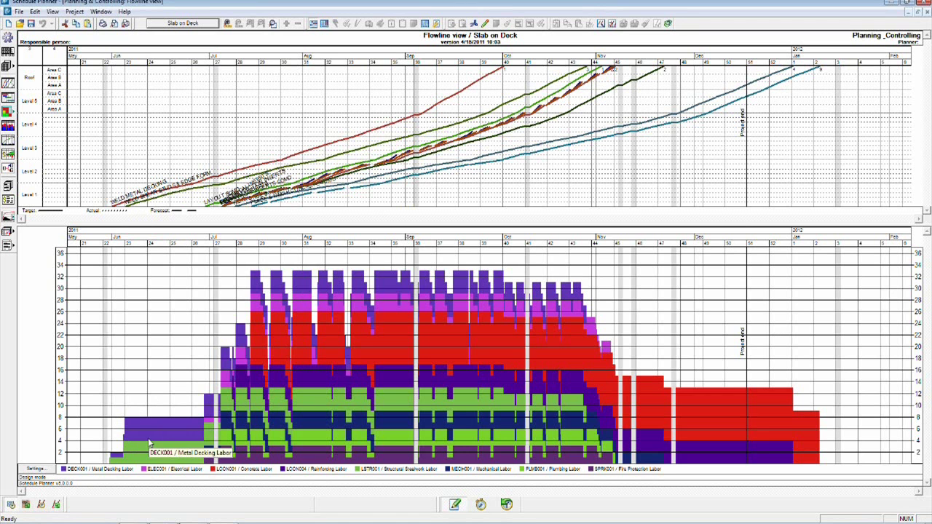
mouse_move(143, 431)
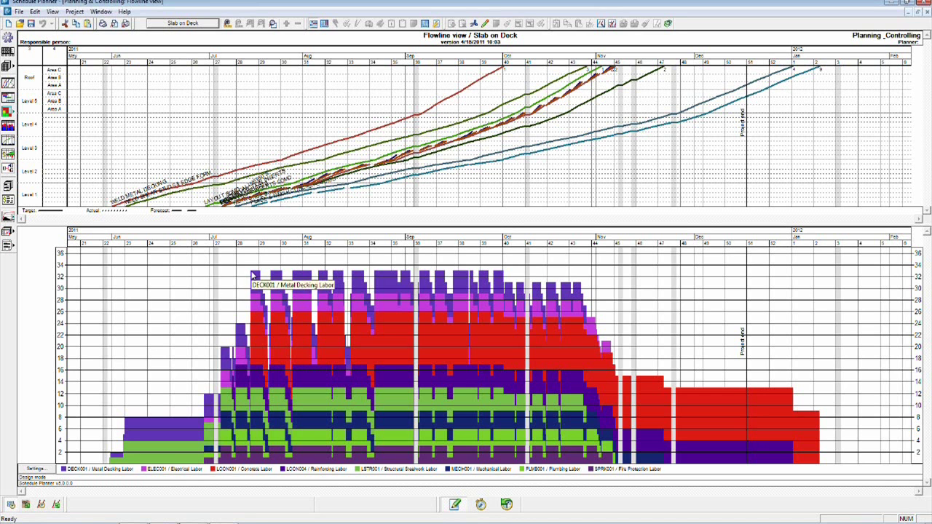
mouse_move(254, 275)
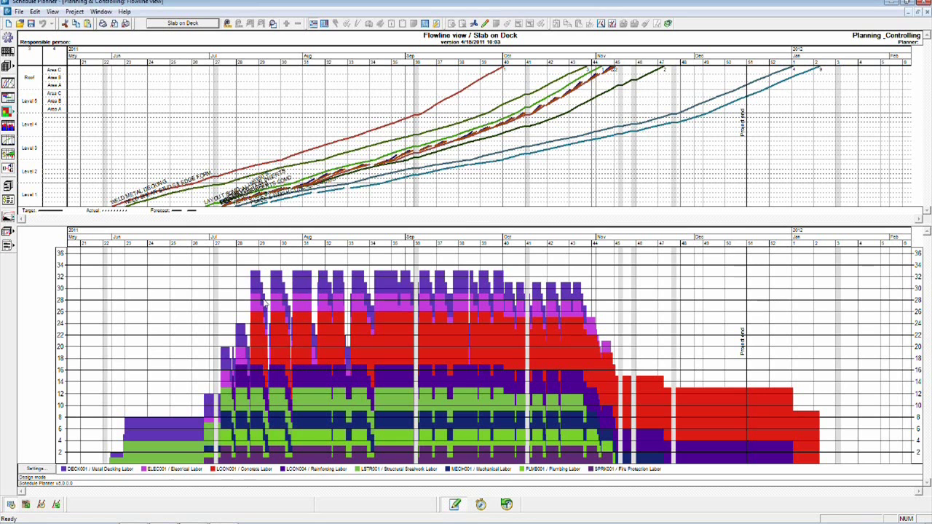
mouse_move(319, 328)
left_click(40, 469)
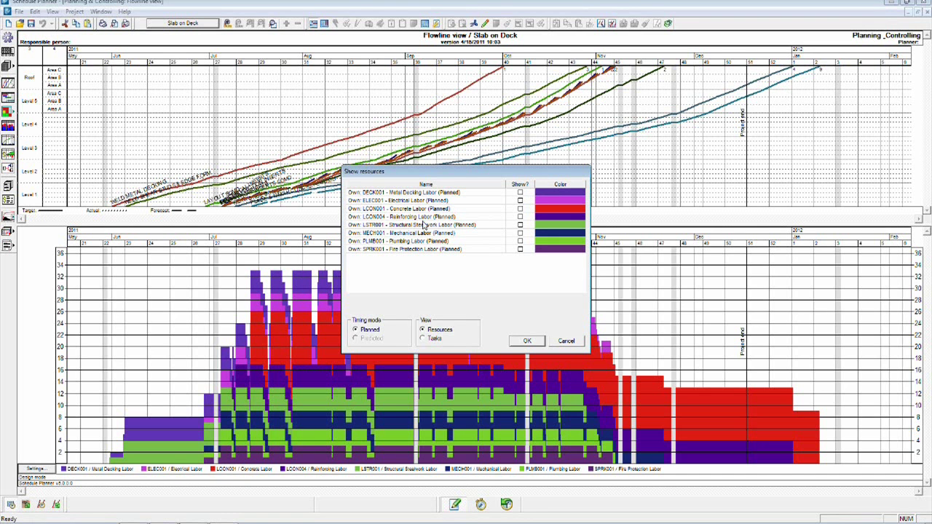
left_click(520, 193)
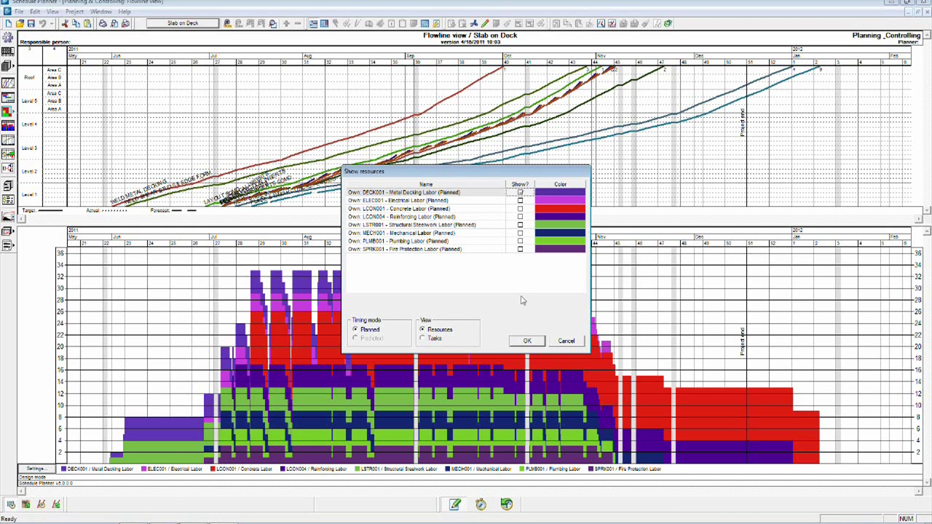
left_click(526, 343)
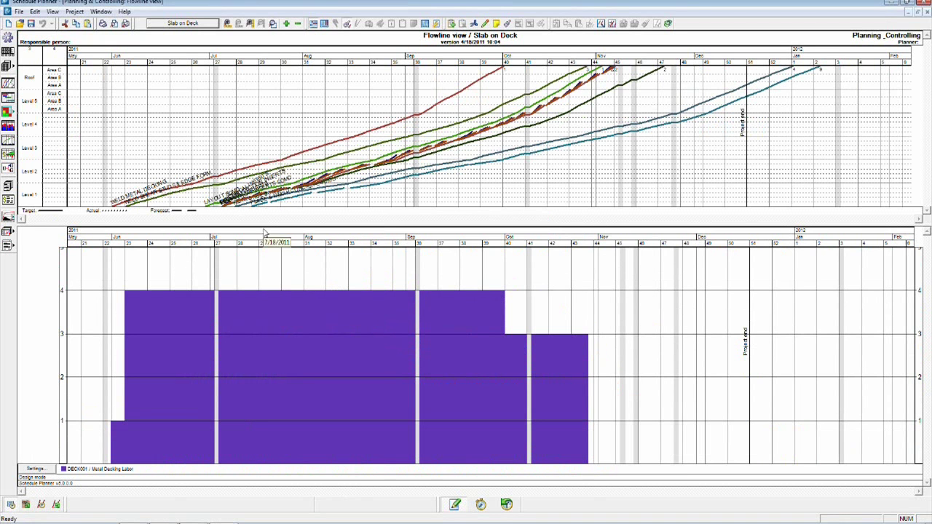
left_click_drag(265, 226, 258, 280)
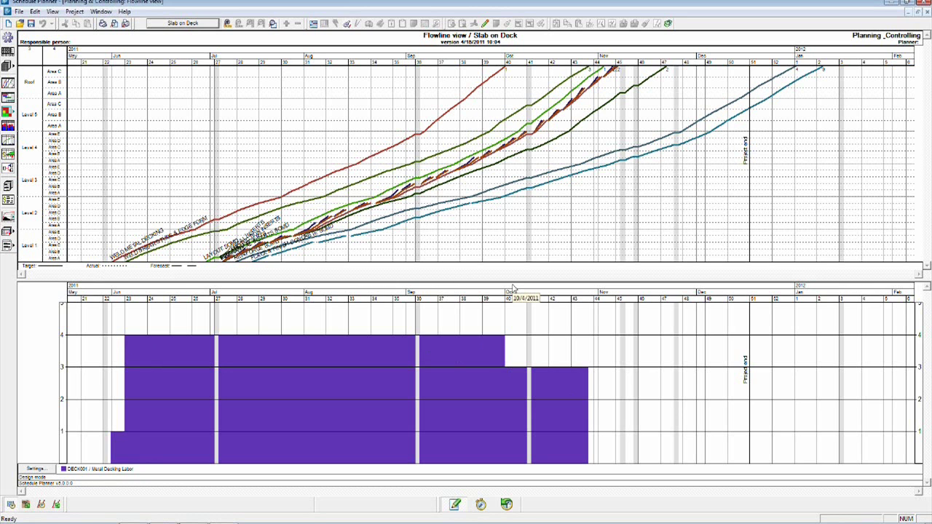
Step: Replace Metal Decking Labor with MECH001 Mechanical Labor as the only resource shown in the graph
left_click(40, 470)
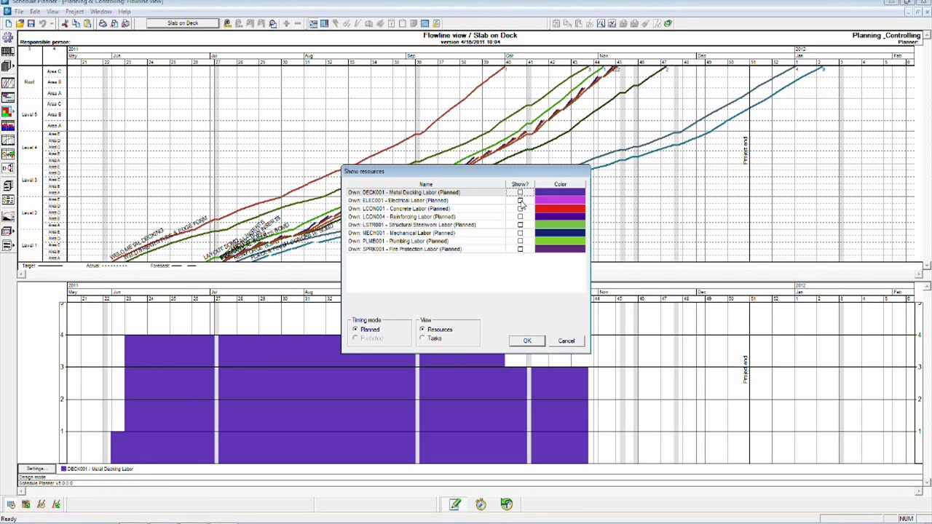
left_click(520, 234)
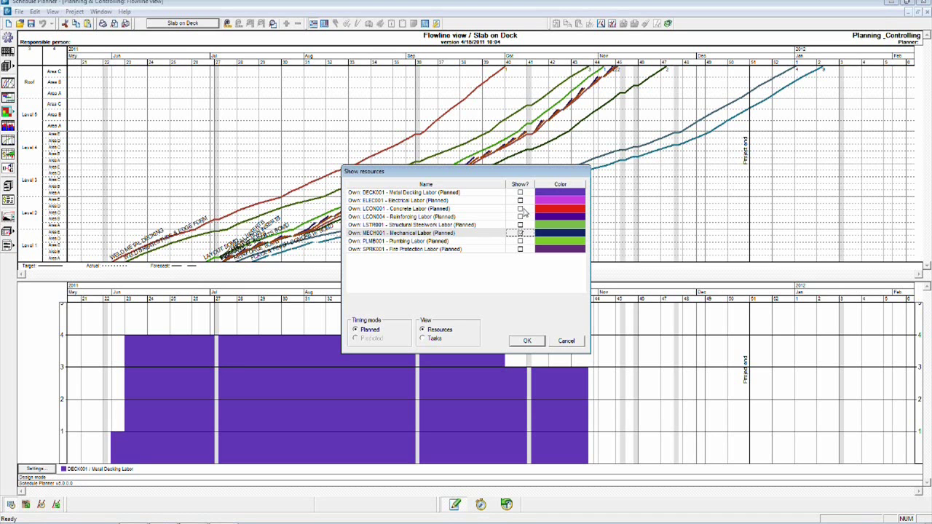
left_click(527, 342)
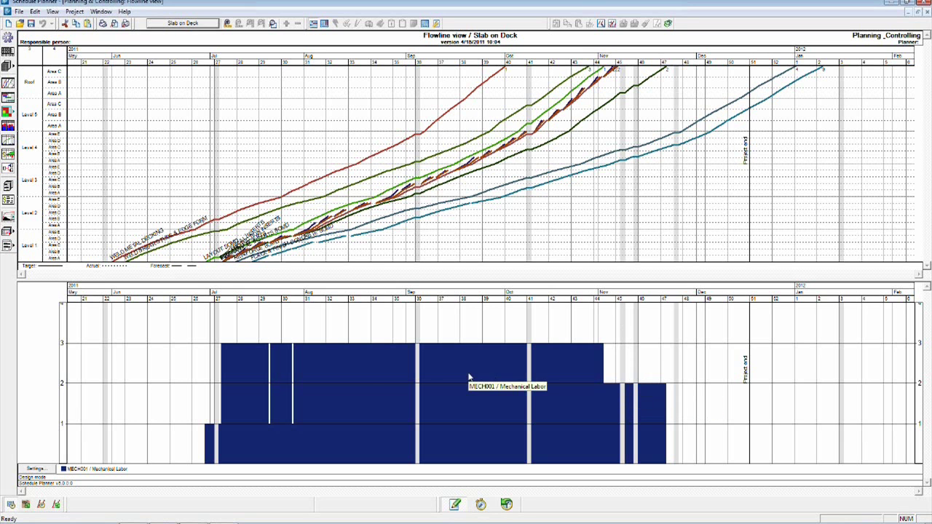
Step: Replace Mechanical Labor with PLMB001 Plumbing Labor as the only resource shown in the graph
left_click(48, 467)
left_click(519, 232)
left_click(520, 240)
left_click(527, 341)
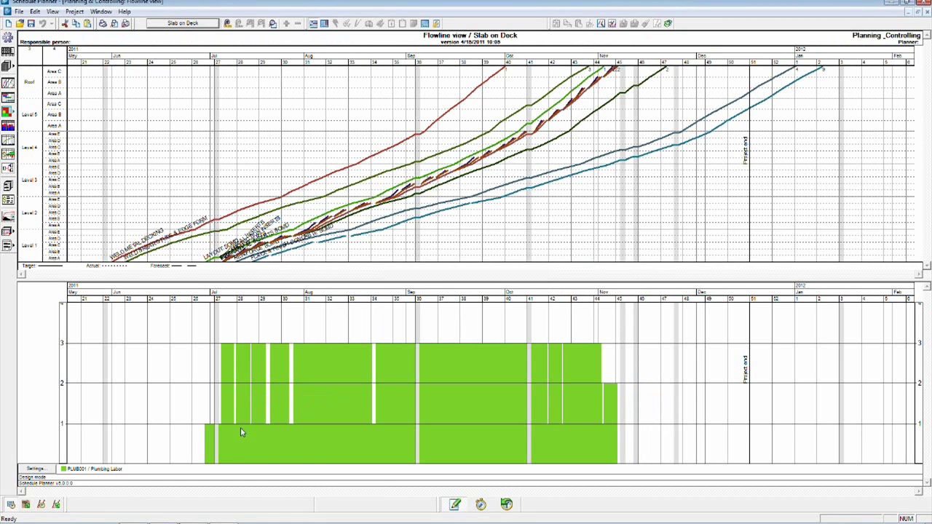
Step: Examine the gaps in the Plumbing Labor graph and compare them with the insert task flowlines on the lower levels
scroll(218, 436, "up", 3)
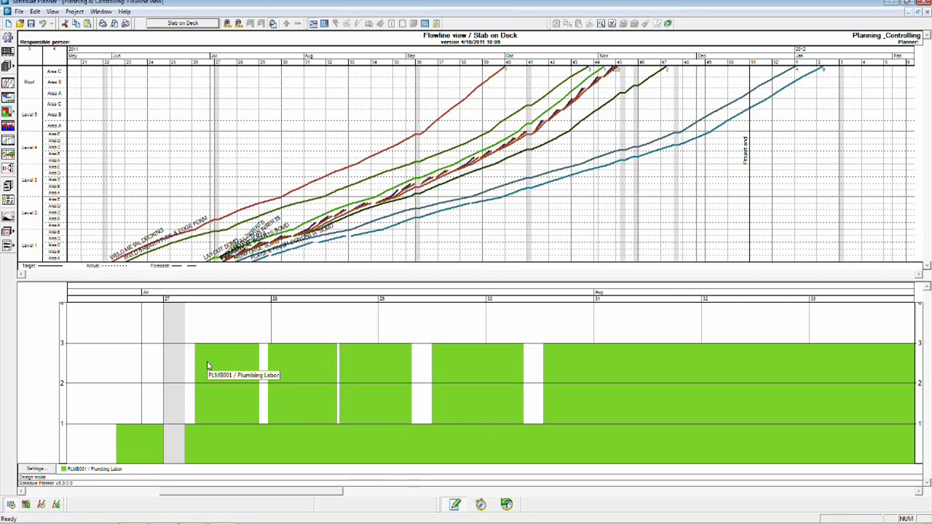
scroll(207, 366, "down", 1)
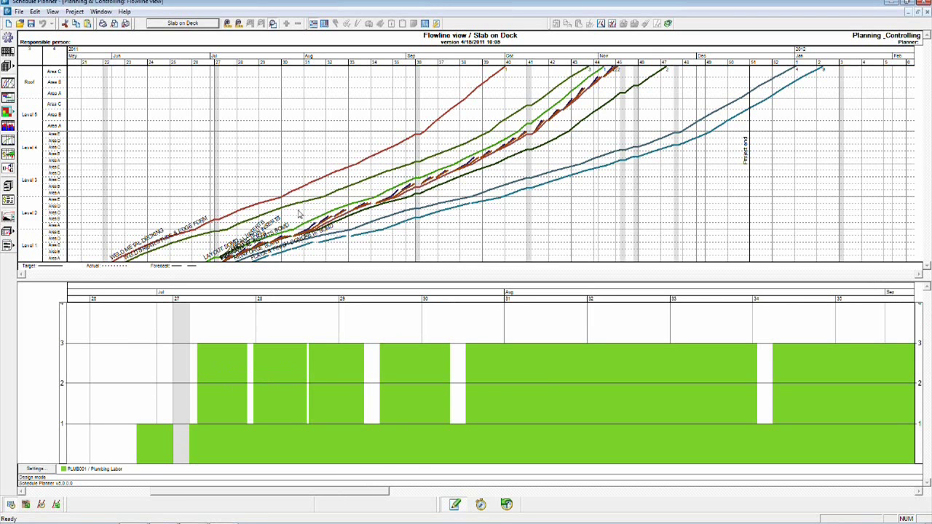
scroll(299, 215, "up", 3)
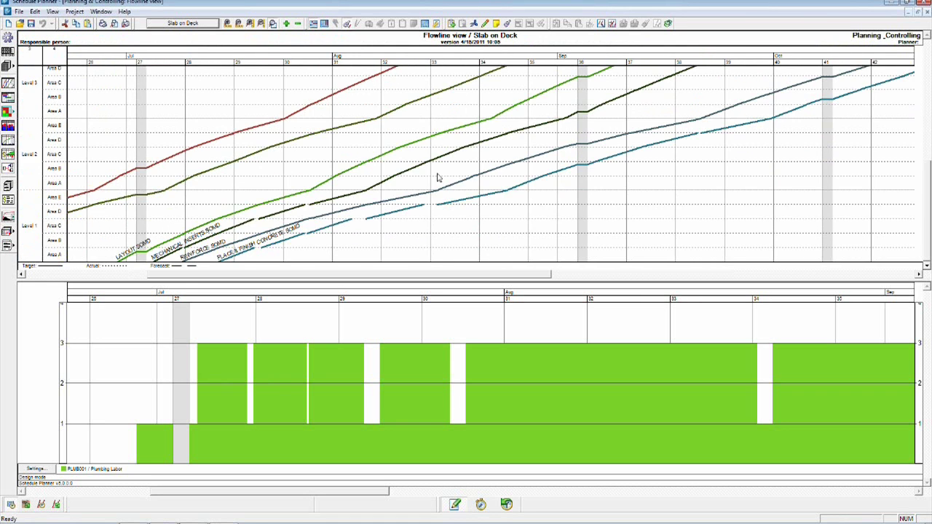
scroll(438, 179, "up", 2)
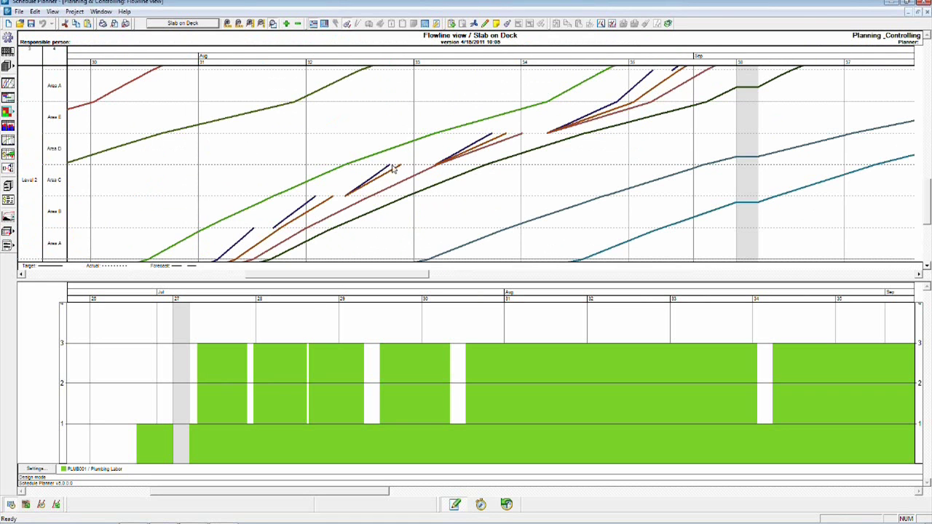
scroll(449, 169, "down", 1)
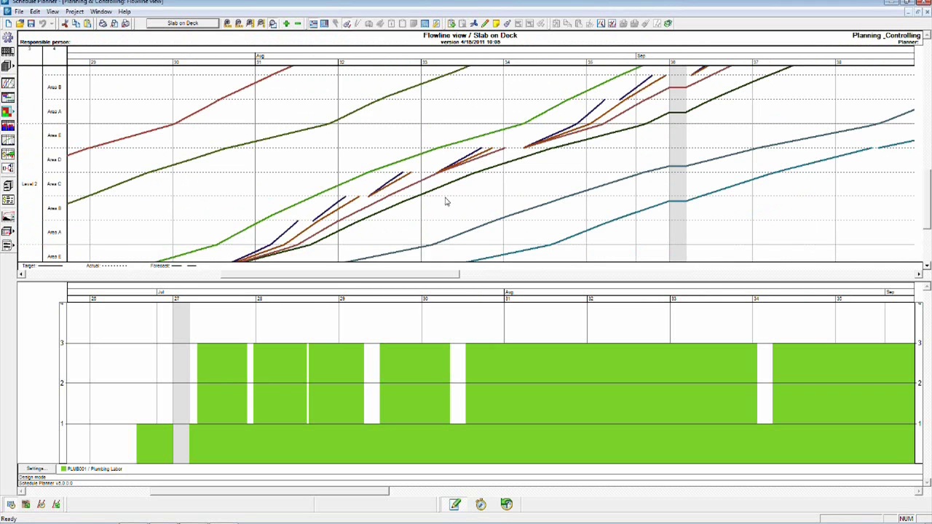
scroll(444, 200, "down", 1)
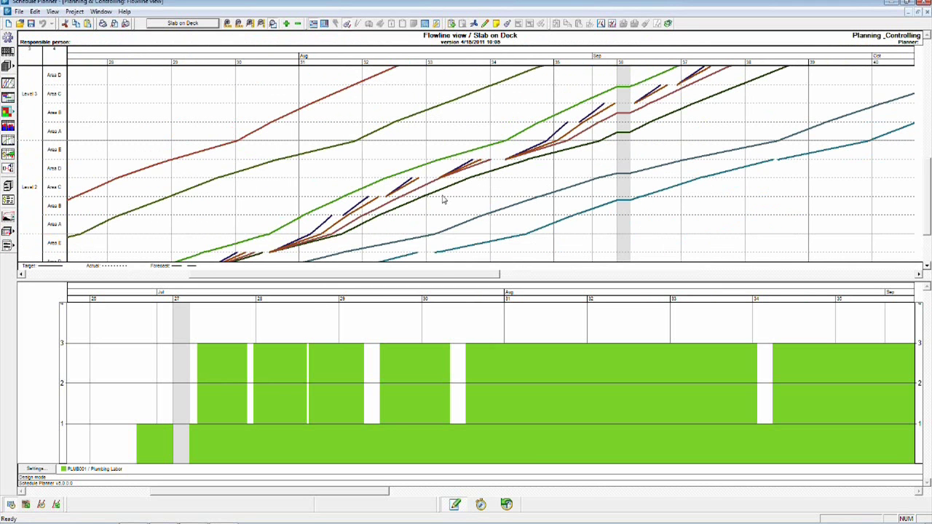
scroll(442, 199, "down", 3)
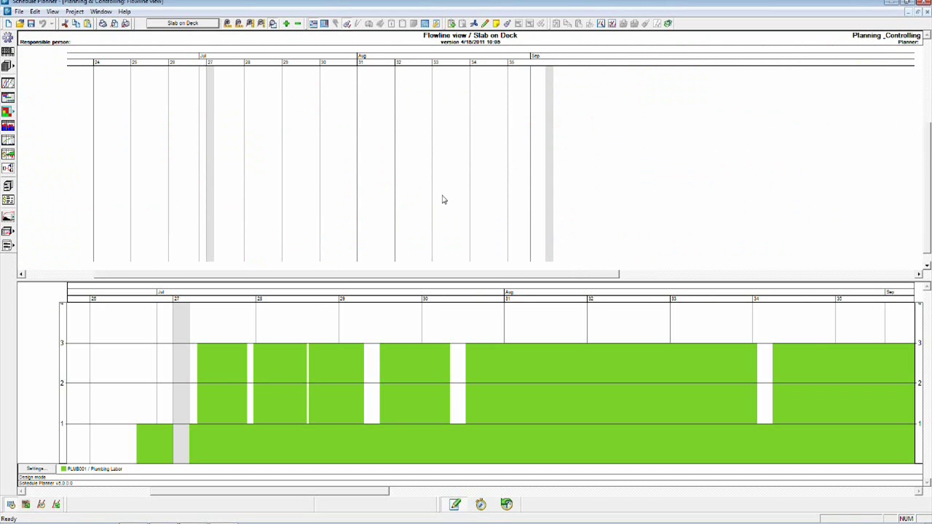
scroll(443, 200, "down", 1)
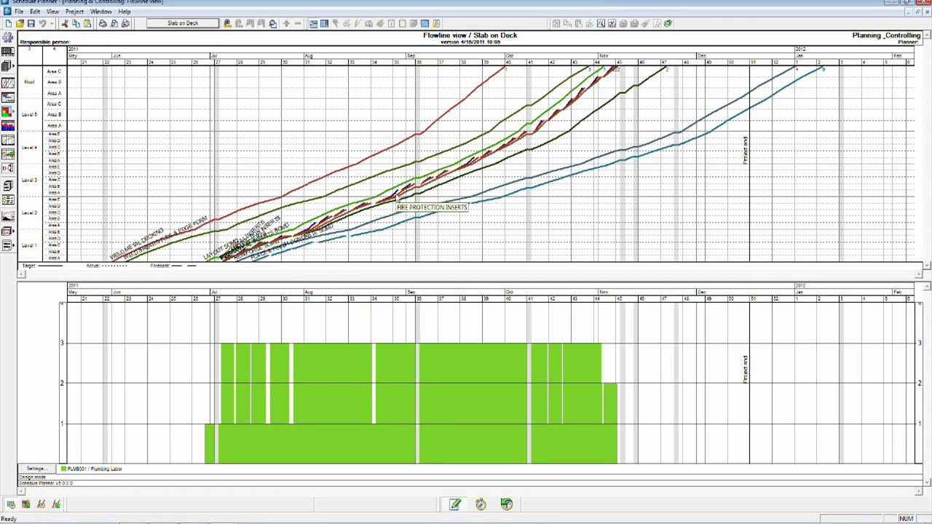
left_click(393, 244)
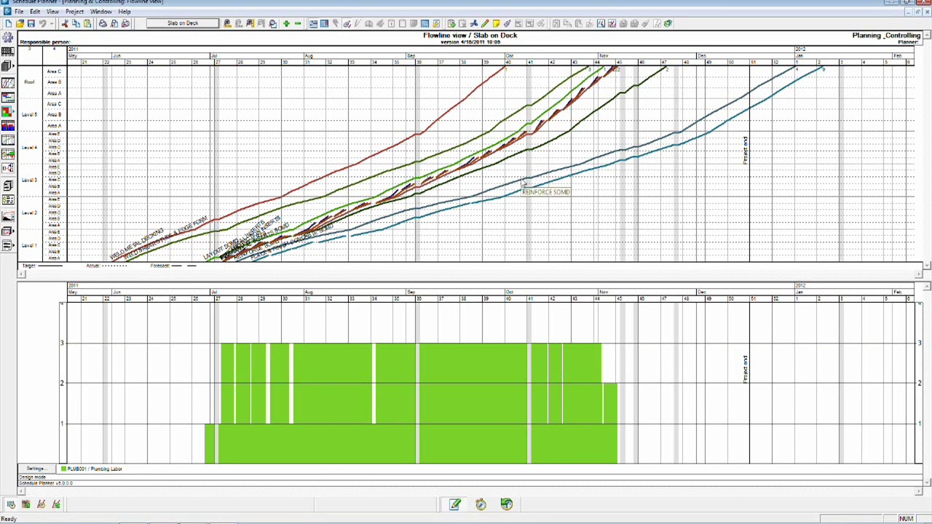
Step: Show LCON001 Concrete Labor and LCON004 Reinforcing Labor in the resource graph instead of Plumbing Labor
left_click(43, 471)
left_click(520, 242)
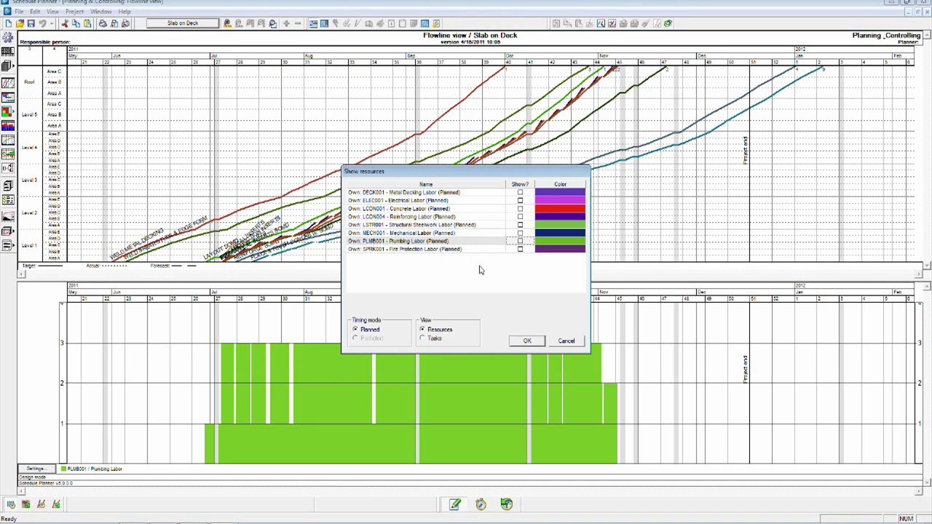
left_click(520, 209)
left_click(524, 343)
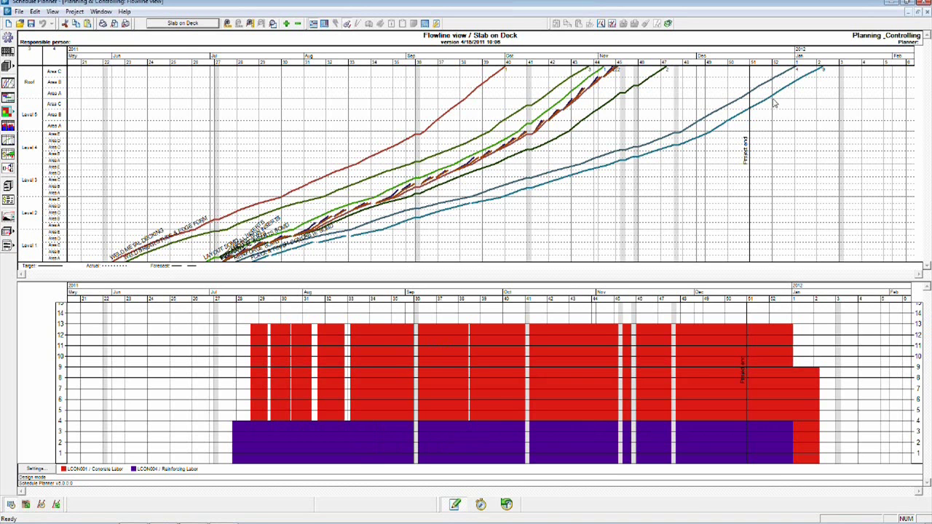
Step: Shorten the REINFORCE SOMD flowline to a desired duration of about 94.5 shifts, using the Crew method with a number of 5
mouse_move(770, 101)
left_click_drag(795, 70, 676, 89)
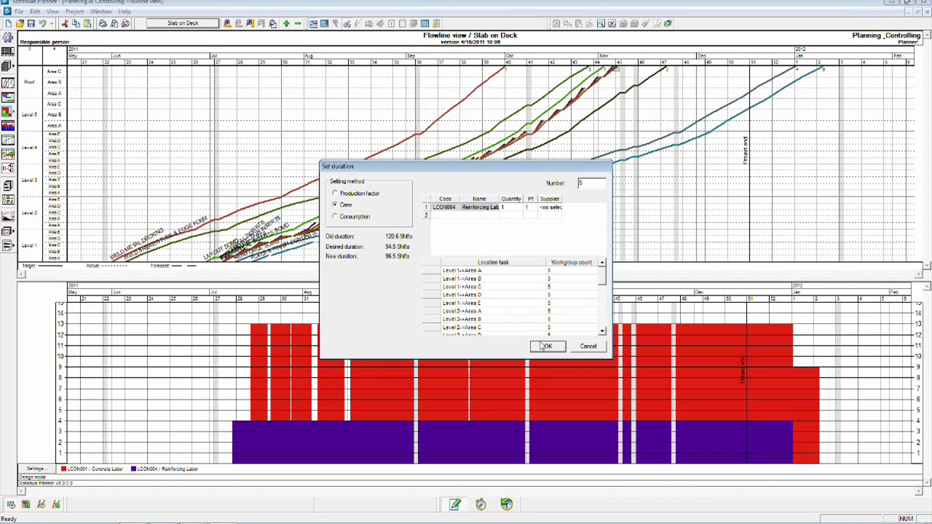
left_click(547, 346)
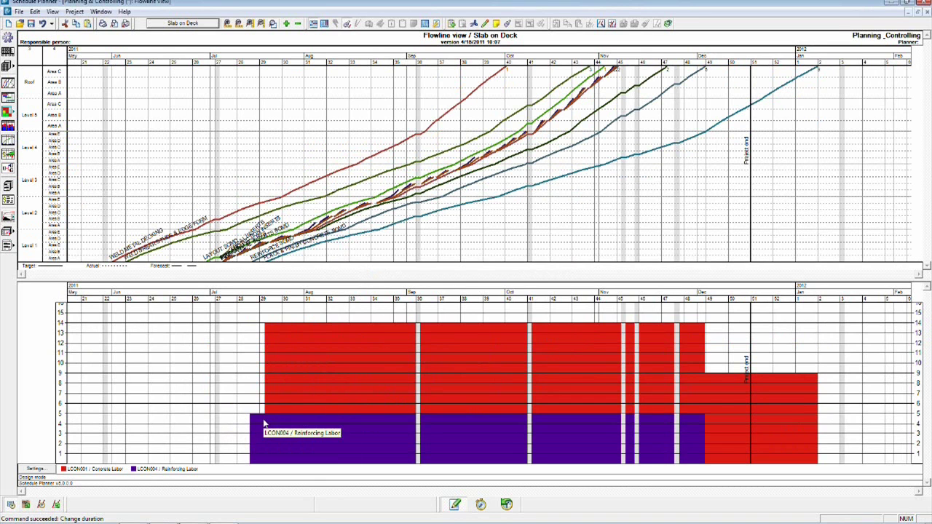
Step: Shorten the PLACE & FINISH CONCRETE SOMD flowline to finish shortly after REINFORCE SOMD in December, raising the concrete crew to 11
mouse_move(815, 68)
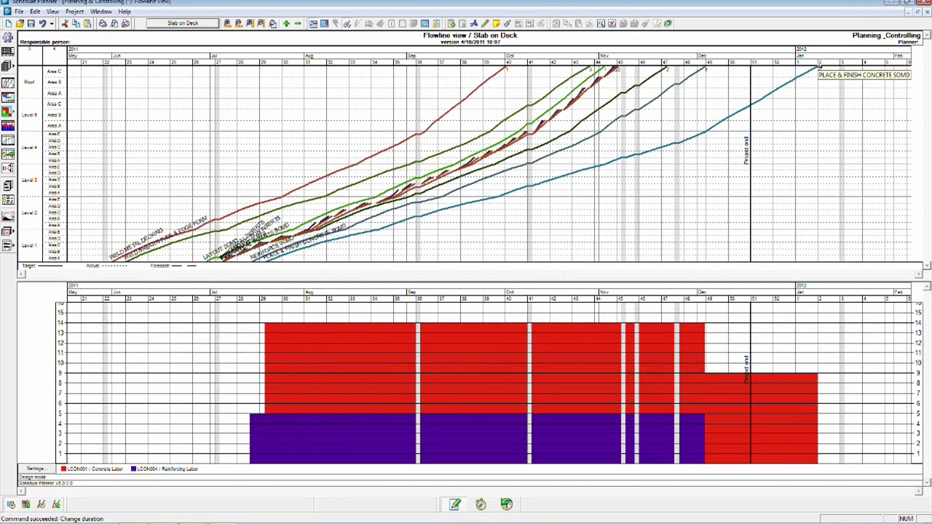
double_click(818, 67)
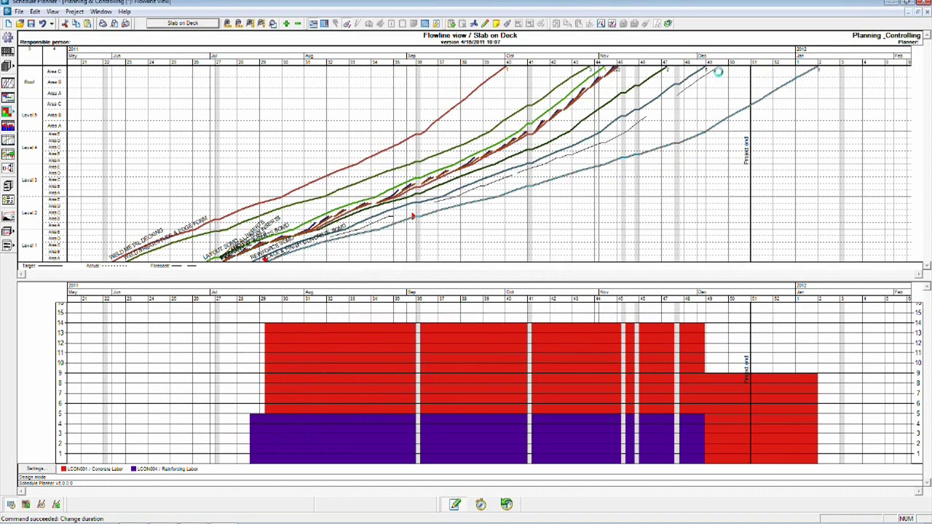
left_click(550, 347)
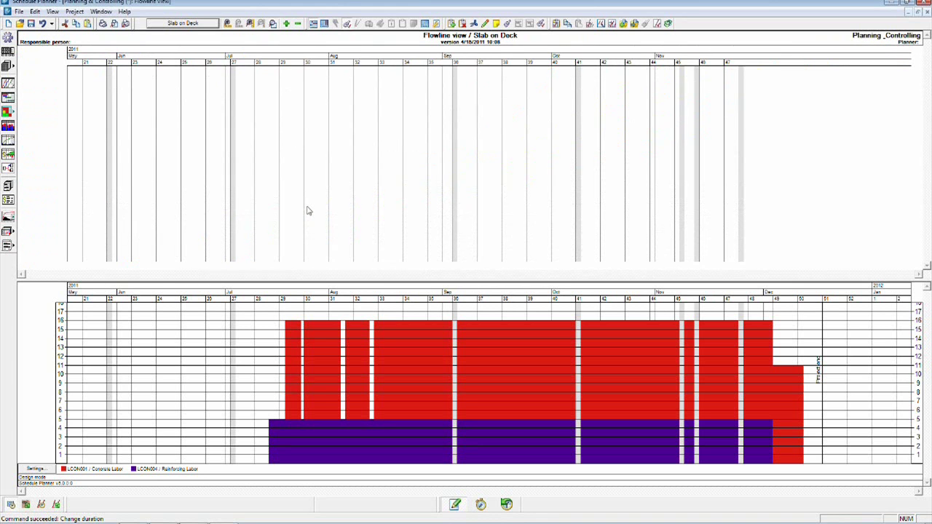
Step: Make the Electrical Inserts task paced so that it runs continuously through all locations
scroll(469, 164, "up", 3)
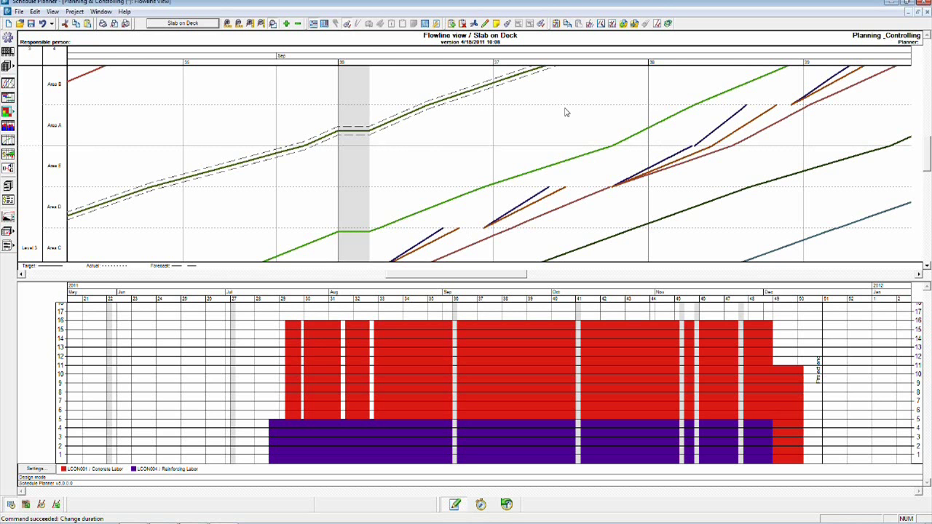
scroll(565, 111, "down", 3)
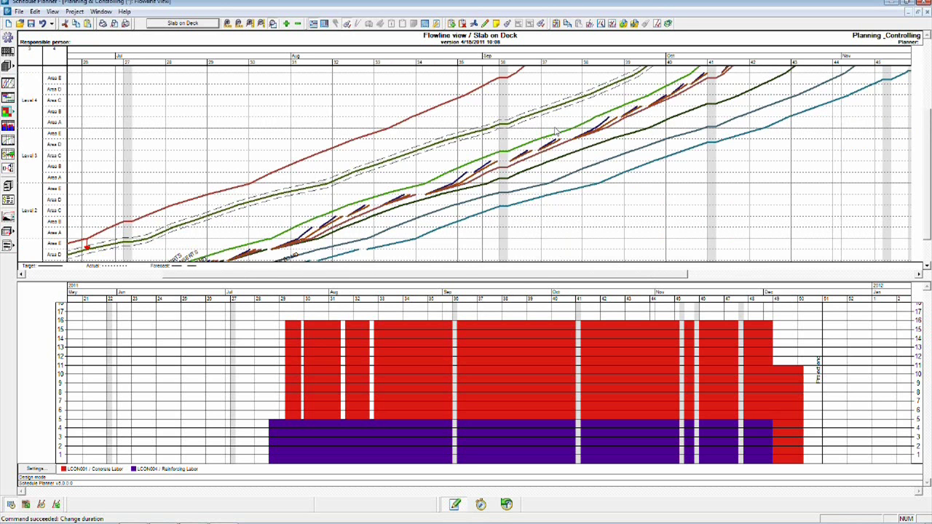
scroll(555, 131, "up", 3)
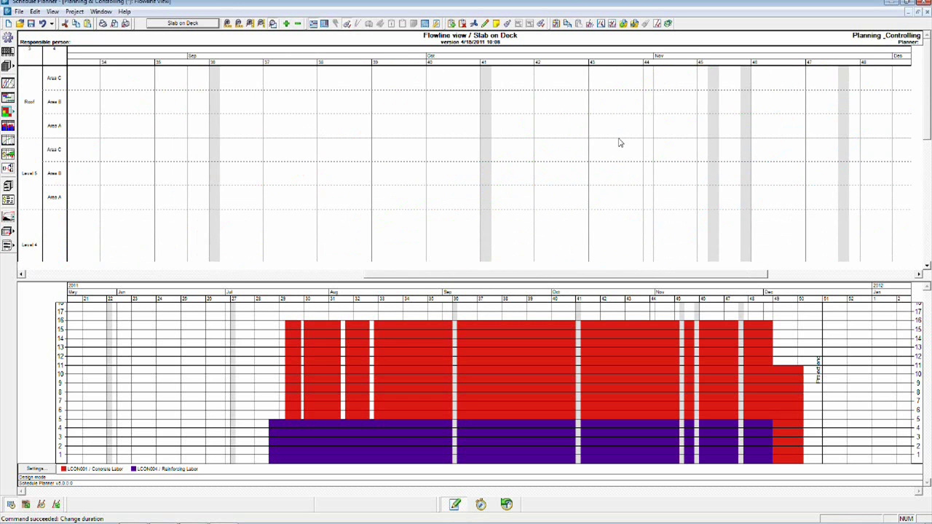
scroll(608, 143, "up", 3)
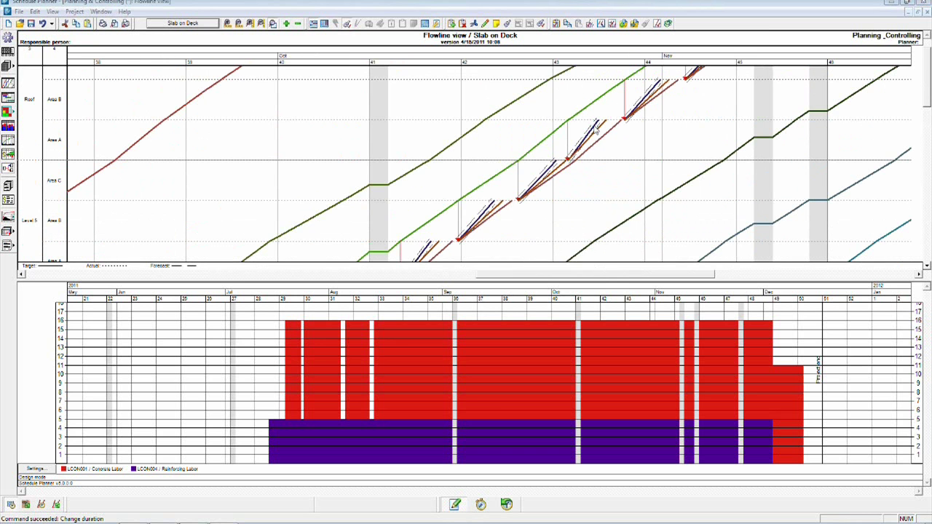
double_click(595, 129)
left_click(596, 364)
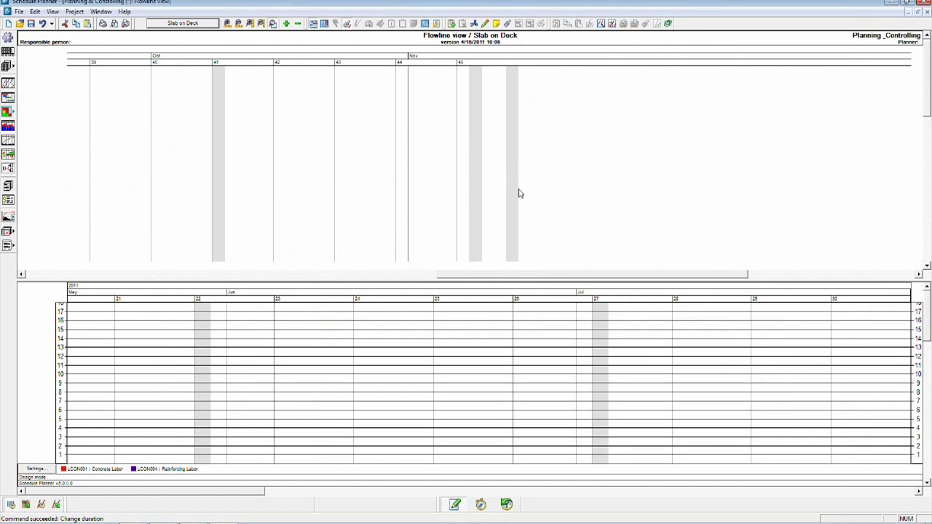
Step: Turn off Paced for the Electrical Inserts task in its general settings, keeping it scheduled as soon as possible
scroll(482, 214, "down", 3)
scroll(483, 214, "down", 2)
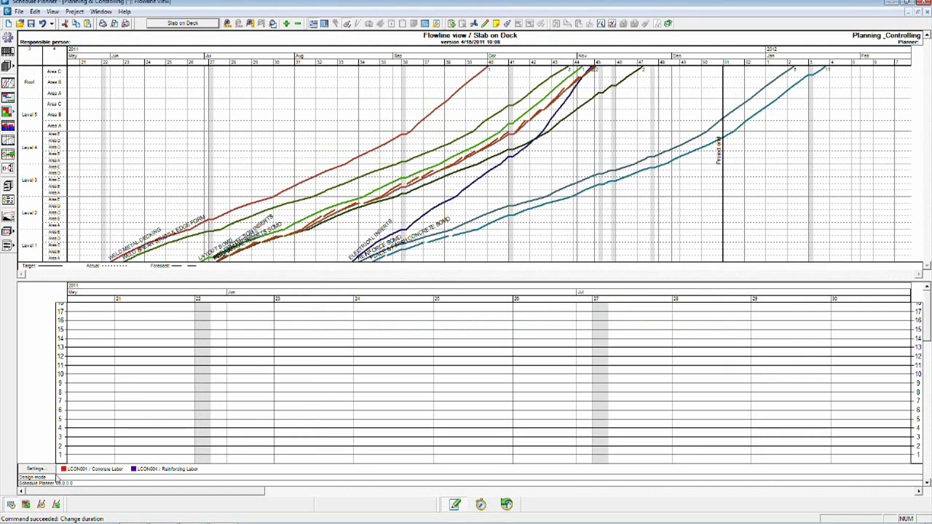
left_click(25, 505)
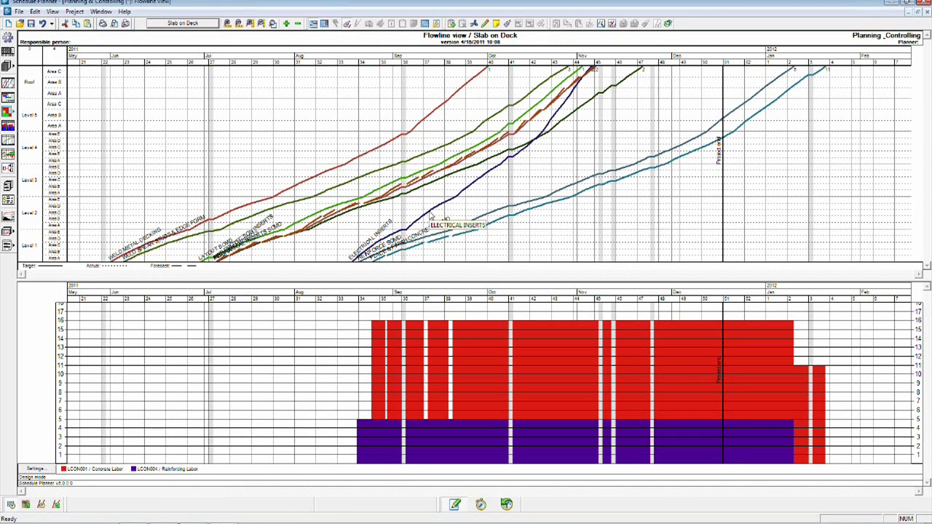
left_click(437, 217)
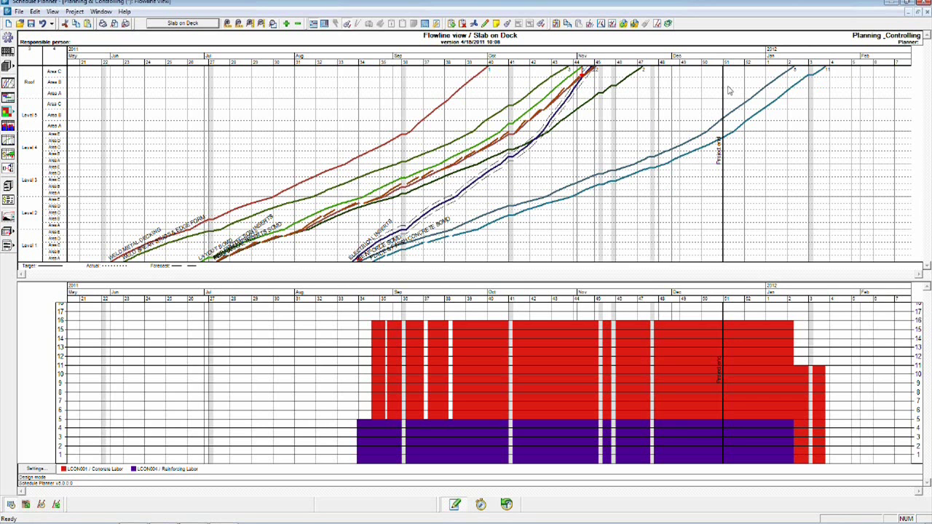
double_click(506, 166)
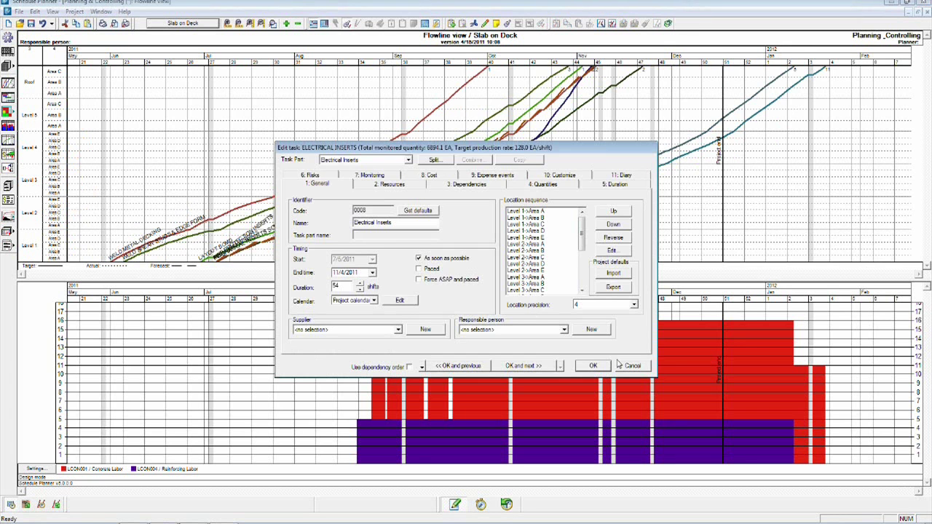